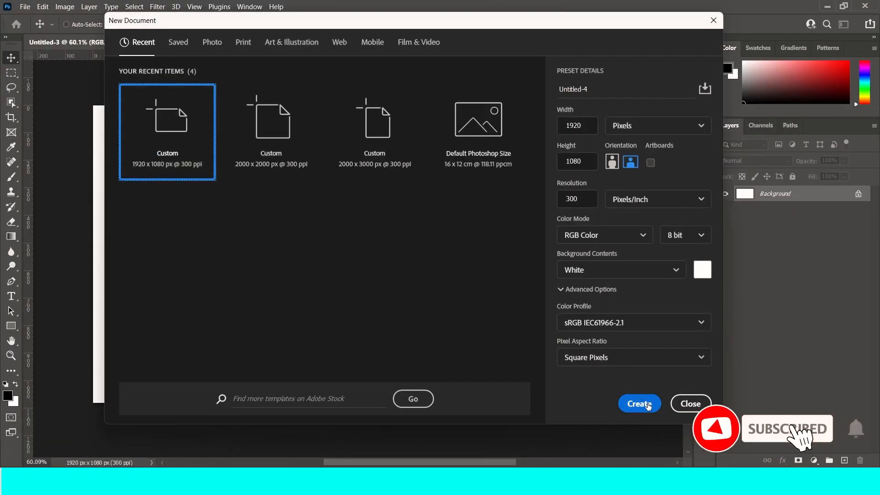
# Create a 1920 x 1080 px white document at 300 ppi and place the red chilli image in it
pyautogui.click(639, 404)
pyautogui.moveTo(342, 484)
pyautogui.click(341, 417)
pyautogui.moveTo(275, 197); pyautogui.dragTo(146, 250)
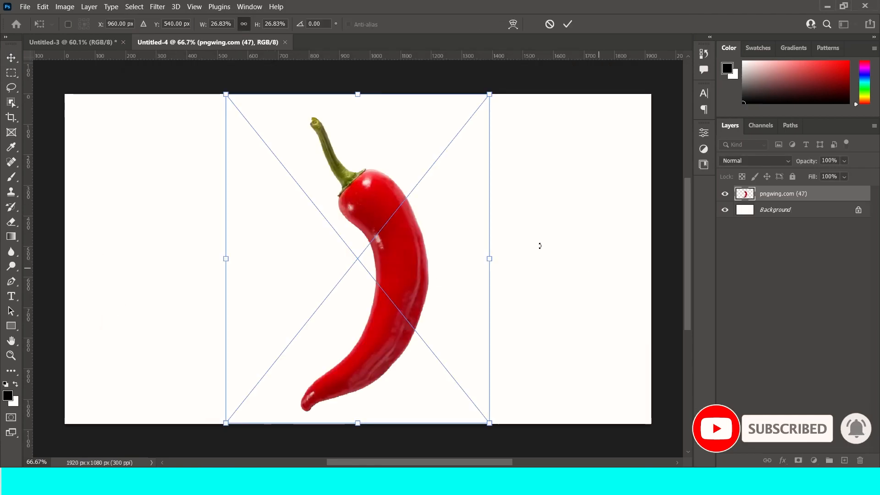
pyautogui.press('Return')
# Rotate the chilli 90° and scale it to about 47.7% so that it spans the canvas width
pyautogui.hotkey('ctrl', 't')
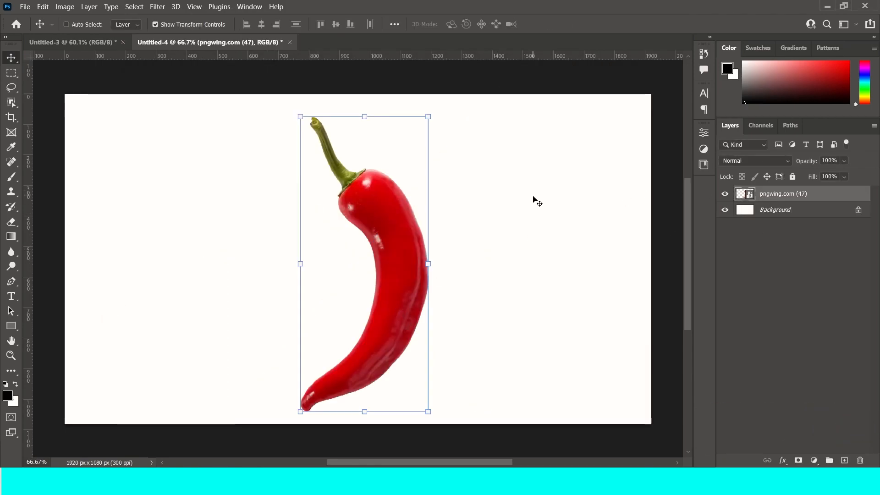
pyautogui.moveTo(531, 98); pyautogui.dragTo(646, 259)
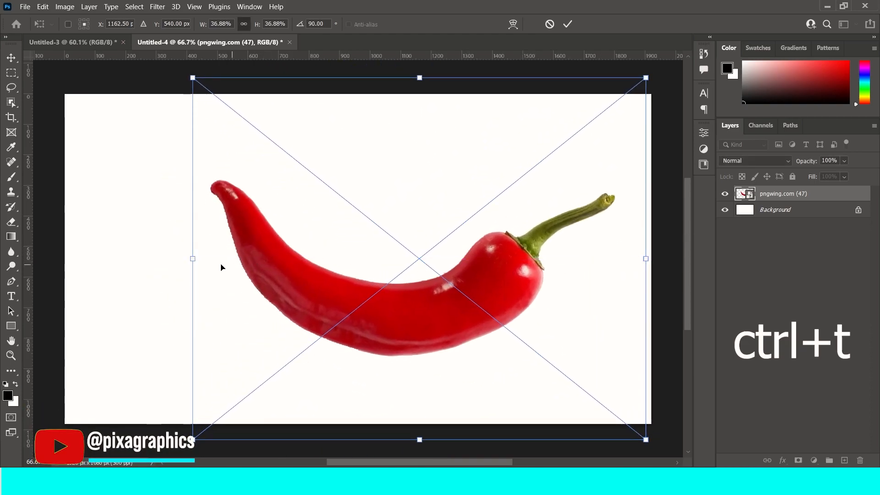
pyautogui.moveTo(177, 259); pyautogui.dragTo(64, 259)
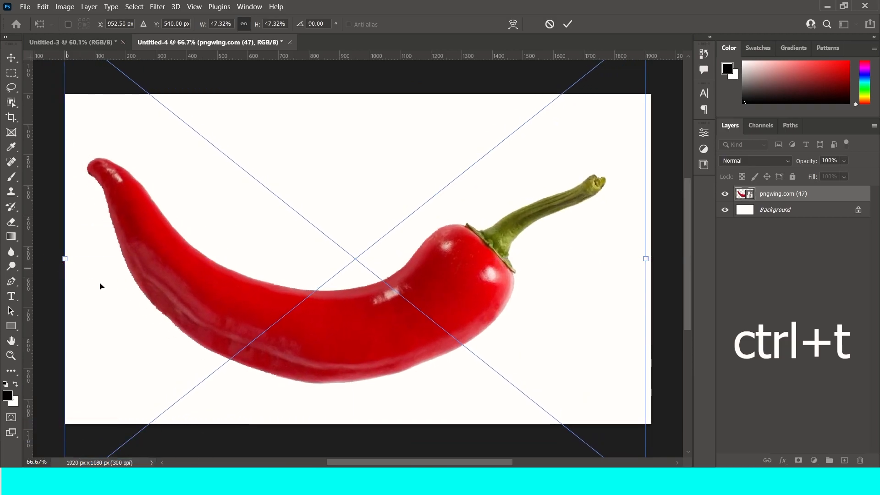
pyautogui.moveTo(656, 261); pyautogui.dragTo(659, 258)
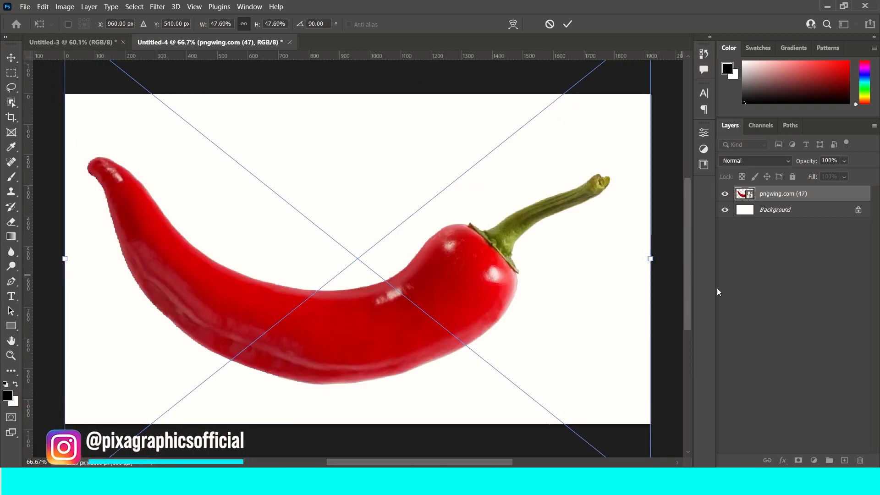
pyautogui.press('Return')
# Duplicate the chilli layer, hide the duplicate and select the original chilli layer
pyautogui.moveTo(785, 196); pyautogui.dragTo(843, 464)
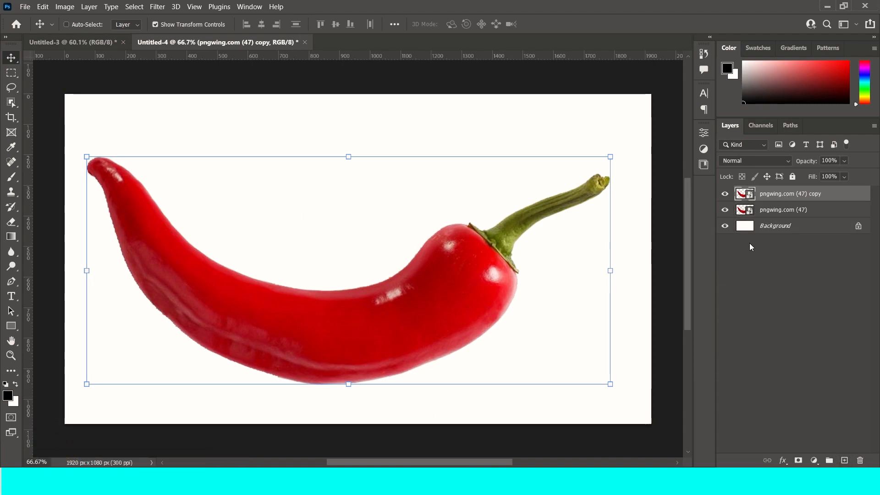
pyautogui.click(724, 193)
pyautogui.click(761, 209)
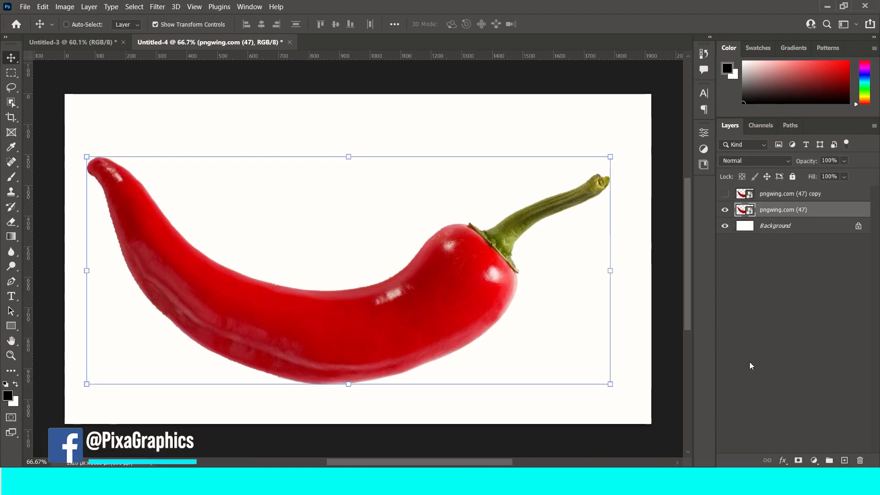
# Add the text CHILLI in green Anton Regular at 26.5 pt above the chilli
pyautogui.press('t')
pyautogui.click(298, 186)
pyautogui.click(299, 185)
pyautogui.write('CHILLI')
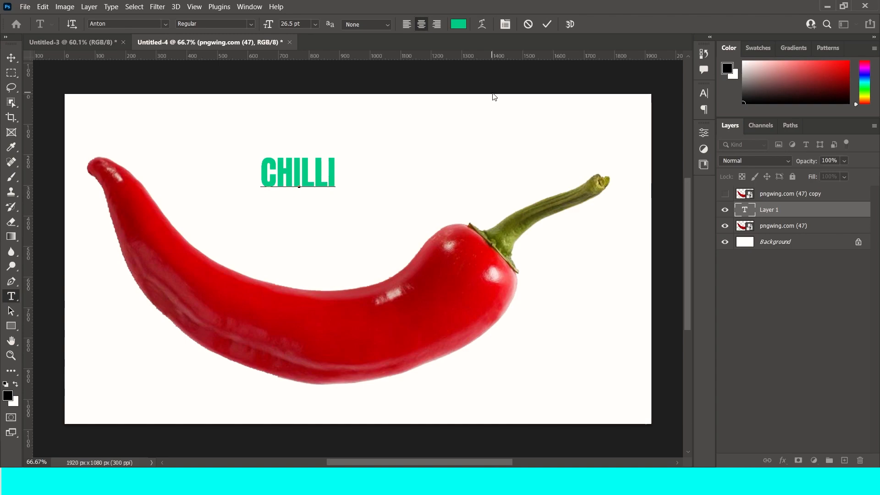
pyautogui.click(547, 25)
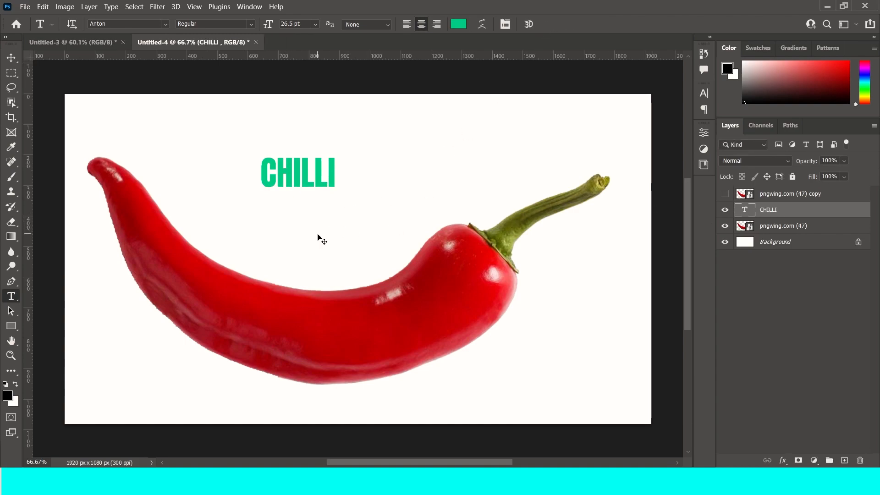
# Enlarge the CHILLI text to about 313%, rotate it about -1.1° and position it over the middle of the chilli
pyautogui.hotkey('ctrl', 't')
pyautogui.moveTo(337, 177); pyautogui.dragTo(316, 338)
pyautogui.moveTo(217, 333); pyautogui.dragTo(157, 332)
pyautogui.moveTo(295, 340); pyautogui.dragTo(324, 340)
pyautogui.moveTo(449, 331); pyautogui.dragTo(425, 331)
pyautogui.moveTo(313, 335); pyautogui.dragTo(331, 339)
pyautogui.moveTo(466, 249); pyautogui.dragTo(444, 229)
pyautogui.moveTo(326, 343); pyautogui.dragTo(333, 325)
pyautogui.moveTo(441, 229); pyautogui.dragTo(467, 229)
pyautogui.moveTo(372, 293); pyautogui.dragTo(358, 283)
pyautogui.moveTo(446, 237); pyautogui.dragTo(464, 218)
pyautogui.moveTo(366, 325); pyautogui.dragTo(368, 335)
pyautogui.moveTo(451, 244); pyautogui.dragTo(458, 245)
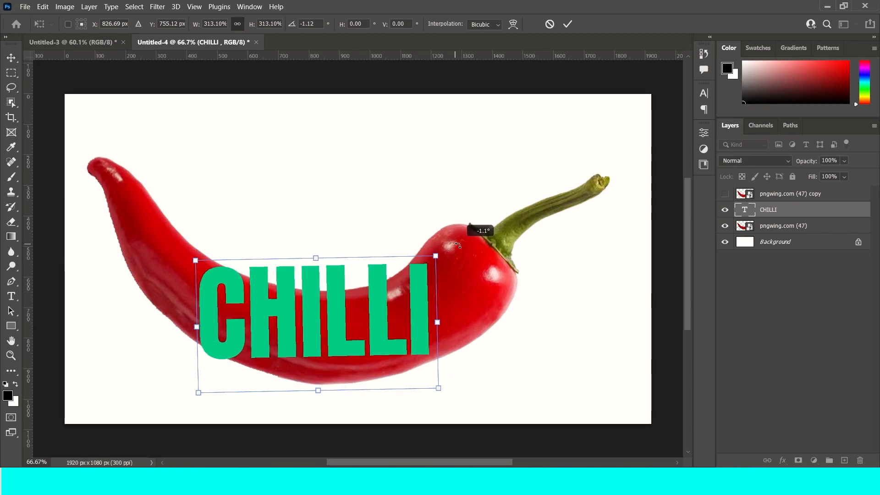
pyautogui.click(775, 321)
# Duplicate the CHILLI text layer, then hide the original and move it below the chilli layer
pyautogui.click(786, 211)
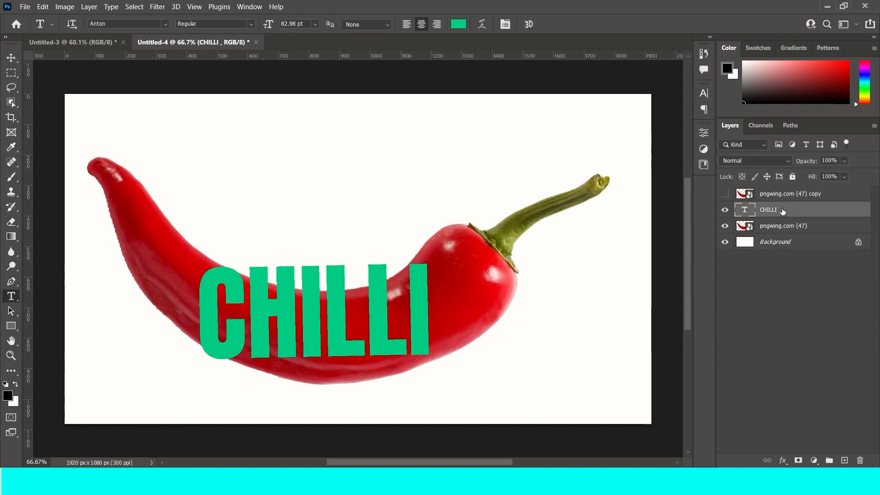
pyautogui.hotkey('ctrl', 'j')
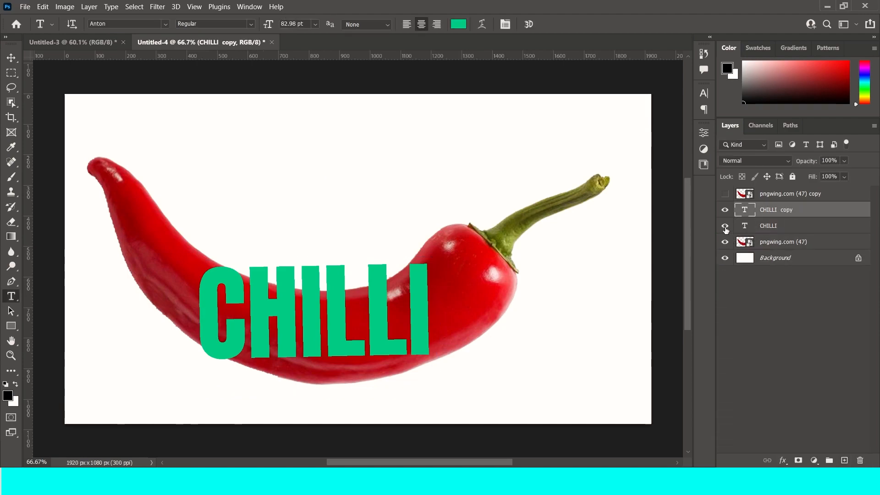
pyautogui.moveTo(763, 248); pyautogui.dragTo(763, 248)
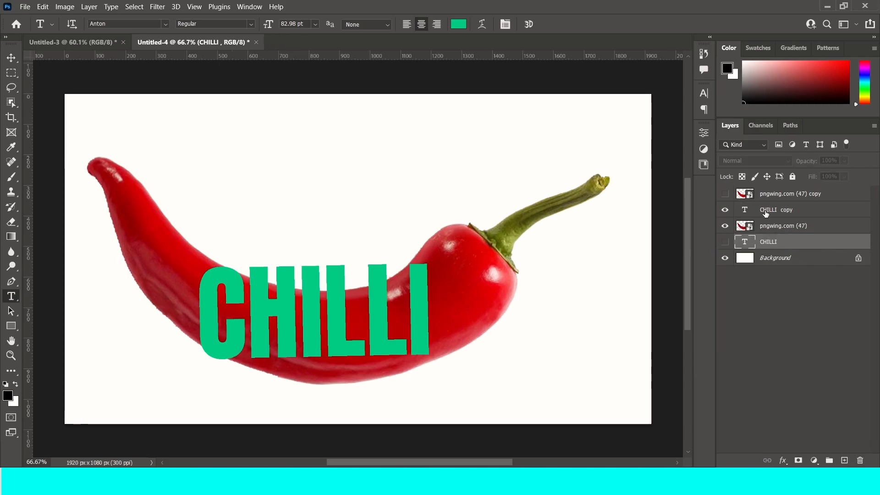
# Convert the CHILLI copy layer to a smart object
pyautogui.click(766, 210)
pyautogui.rightClick(766, 210)
pyautogui.click(687, 161)
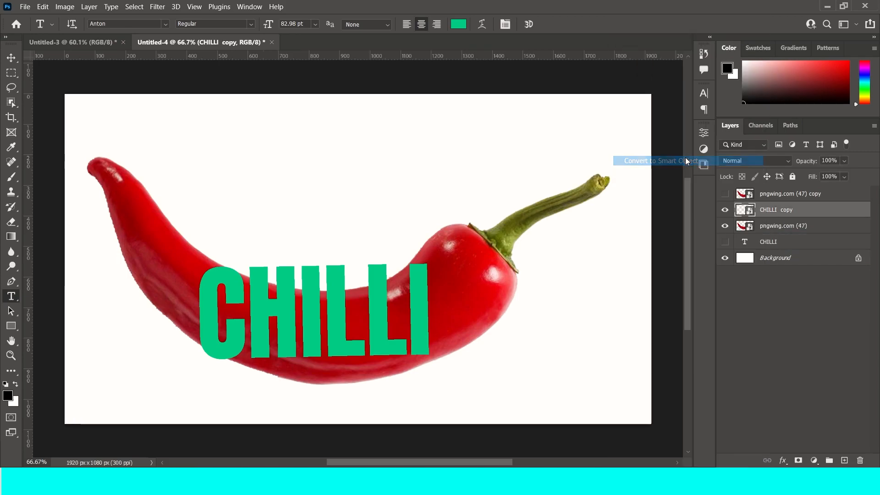
# Warp the CHILLI copy so its right end and lower edge follow the underside of the chilli
pyautogui.hotkey('ctrl', 't')
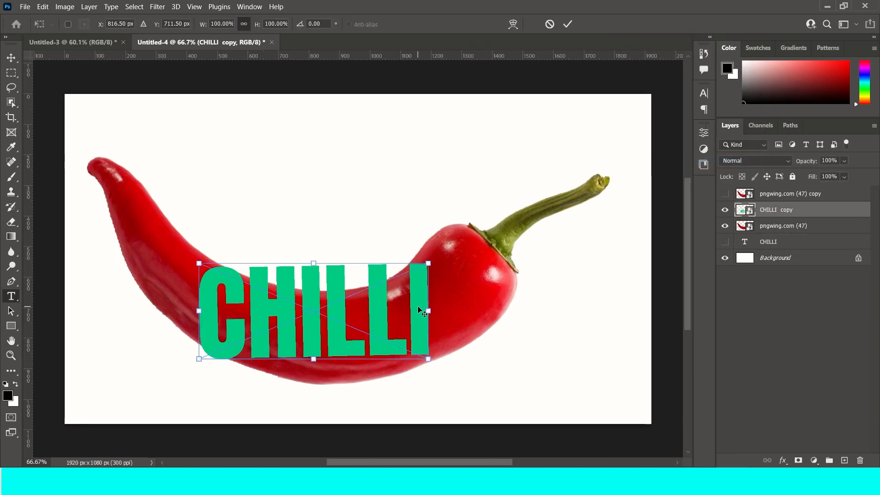
pyautogui.rightClick(319, 305)
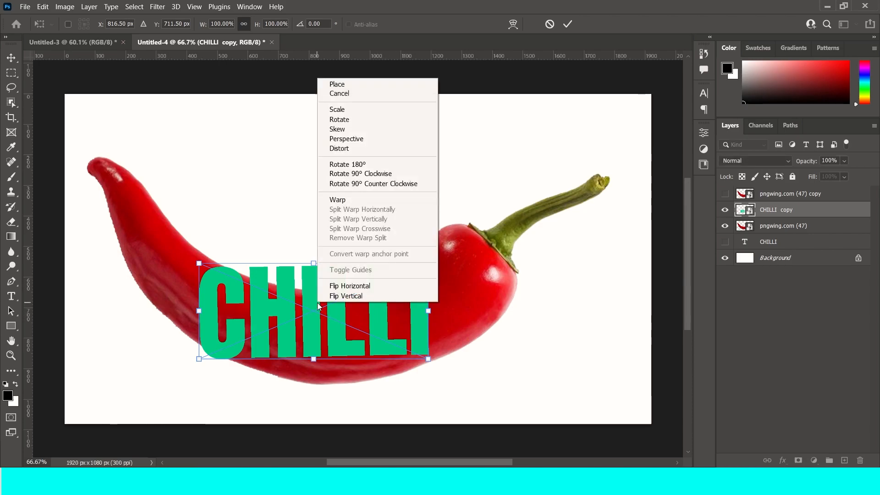
pyautogui.click(339, 201)
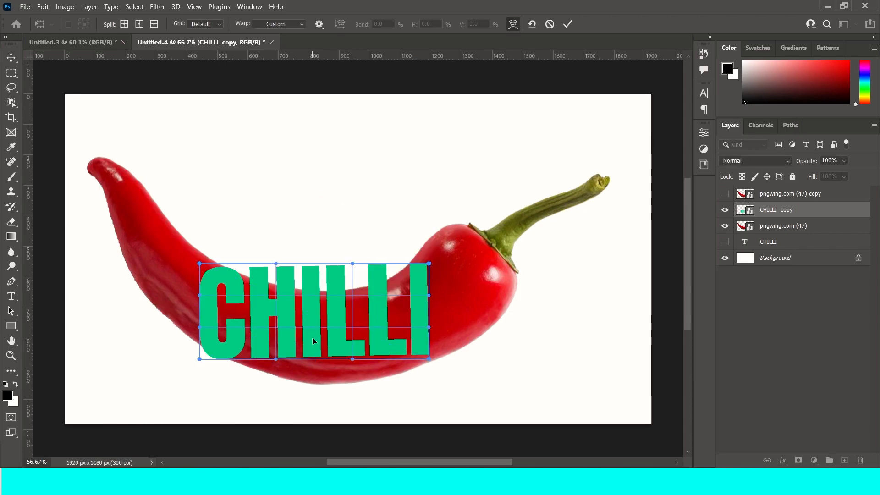
pyautogui.scroll(5, 314, 341)
pyautogui.moveTo(553, 150); pyautogui.dragTo(548, 122)
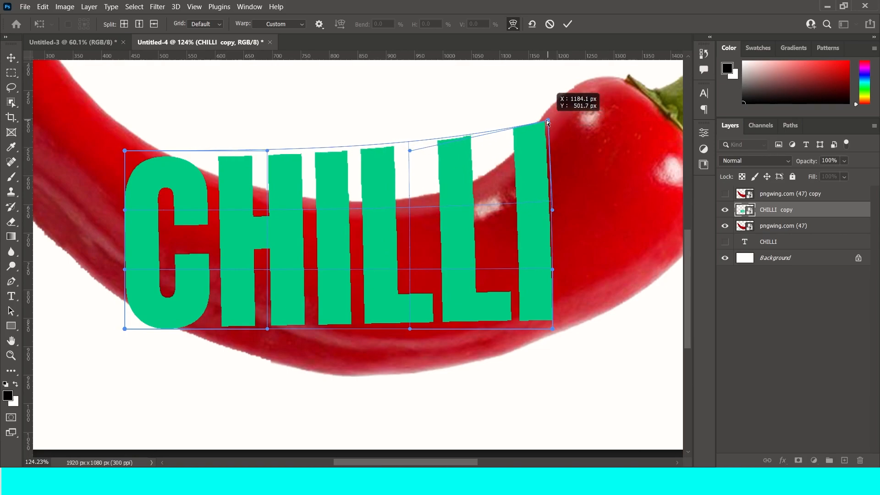
pyautogui.moveTo(553, 329); pyautogui.dragTo(569, 338)
pyautogui.moveTo(408, 332); pyautogui.dragTo(363, 438)
pyautogui.moveTo(124, 329); pyautogui.dragTo(94, 296)
pyautogui.moveTo(324, 362); pyautogui.dragTo(273, 367)
# Bend the upper edge of the warped CHILLI text to match the chilli's inner curve
pyautogui.moveTo(124, 151); pyautogui.dragTo(116, 124)
pyautogui.moveTo(267, 150); pyautogui.dragTo(275, 211)
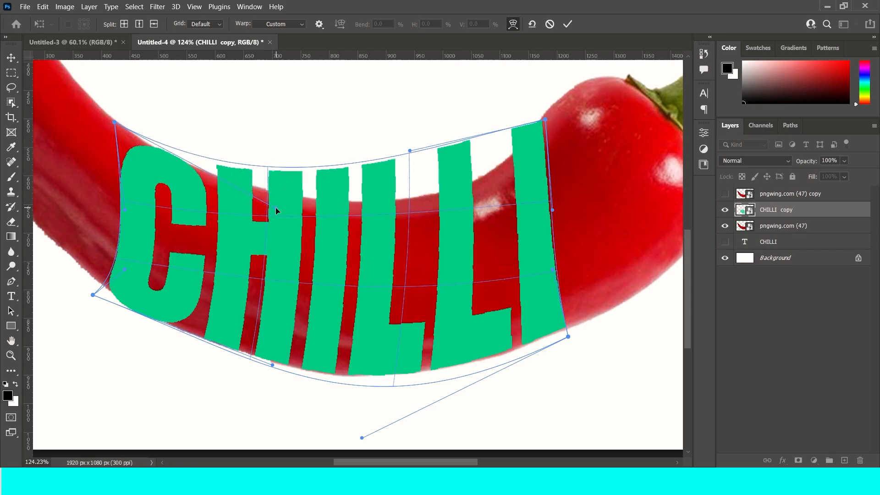
pyautogui.moveTo(410, 151); pyautogui.dragTo(448, 253)
pyautogui.moveTo(275, 213); pyautogui.dragTo(266, 210)
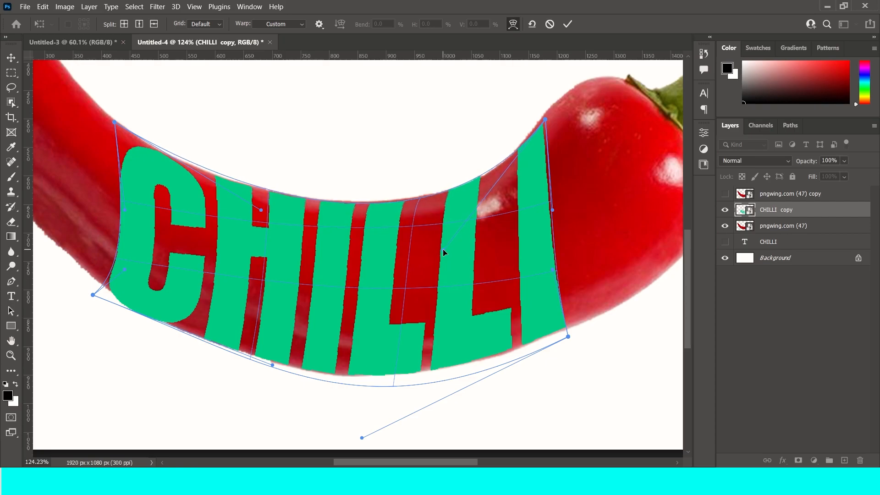
# Fine-tune the warp corners and handles so the CHILLI text fits the chilli's outline, and apply the warp
pyautogui.moveTo(545, 120); pyautogui.dragTo(546, 114)
pyautogui.moveTo(443, 247); pyautogui.dragTo(466, 251)
pyautogui.moveTo(262, 212); pyautogui.dragTo(236, 208)
pyautogui.moveTo(362, 439); pyautogui.dragTo(351, 435)
pyautogui.moveTo(124, 269)
pyautogui.mouseDown()
pyautogui.moveTo(131, 252)
pyautogui.moveTo(127, 269)
pyautogui.mouseUp()
pyautogui.moveTo(93, 294); pyautogui.dragTo(125, 241)
pyautogui.moveTo(273, 365)
pyautogui.mouseDown()
pyautogui.moveTo(252, 360)
pyautogui.moveTo(302, 373)
pyautogui.moveTo(277, 377)
pyautogui.mouseUp()
pyautogui.moveTo(83, 284); pyautogui.dragTo(83, 279)
pyautogui.moveTo(276, 371)
pyautogui.mouseDown()
pyautogui.moveTo(260, 368)
pyautogui.moveTo(269, 374)
pyautogui.mouseUp()
pyautogui.moveTo(570, 338); pyautogui.dragTo(570, 339)
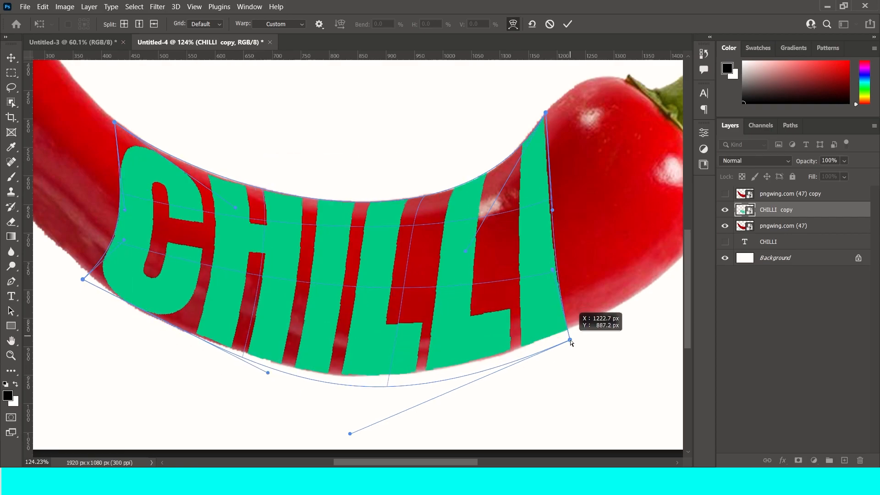
pyautogui.click(767, 317)
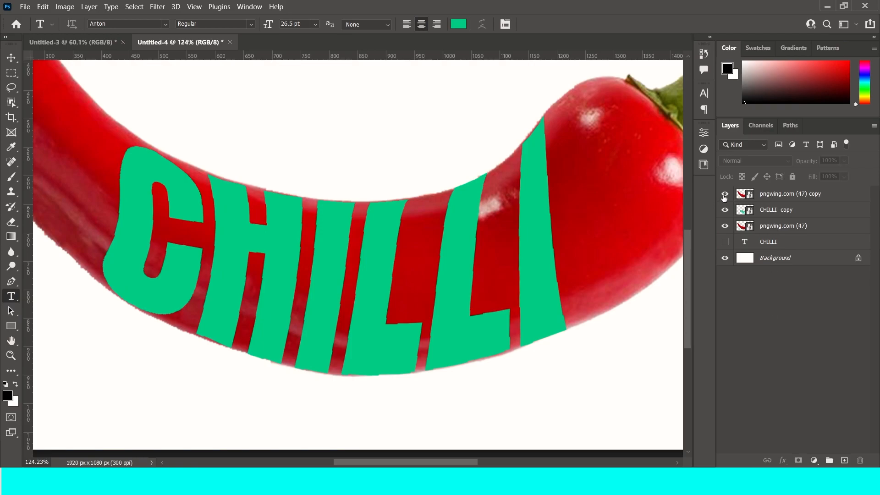
# Show the chilli copy, clip it to the warped CHILLI text and hide the original chilli
pyautogui.click(725, 196)
pyautogui.rightClick(768, 193)
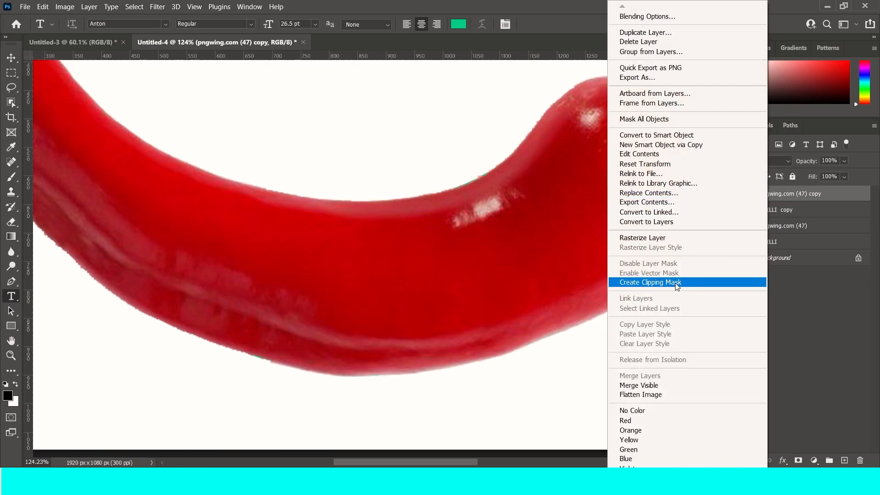
pyautogui.click(678, 284)
pyautogui.click(726, 226)
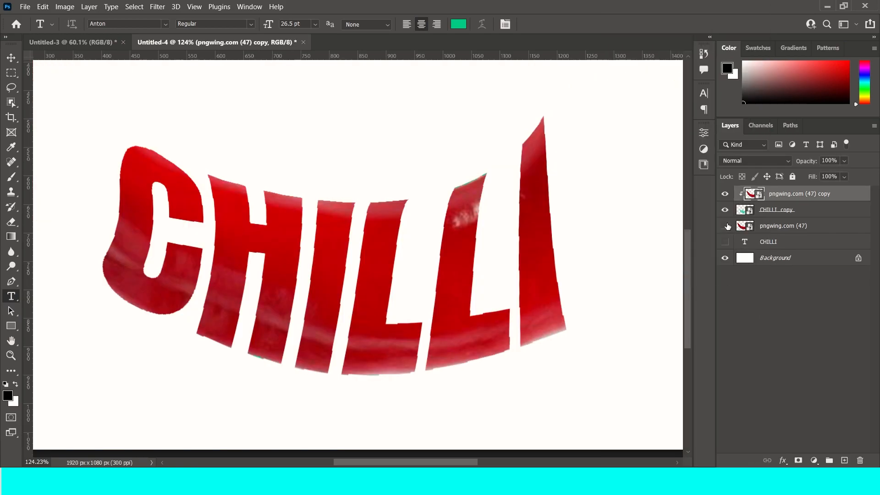
pyautogui.scroll(-3, 395, 294)
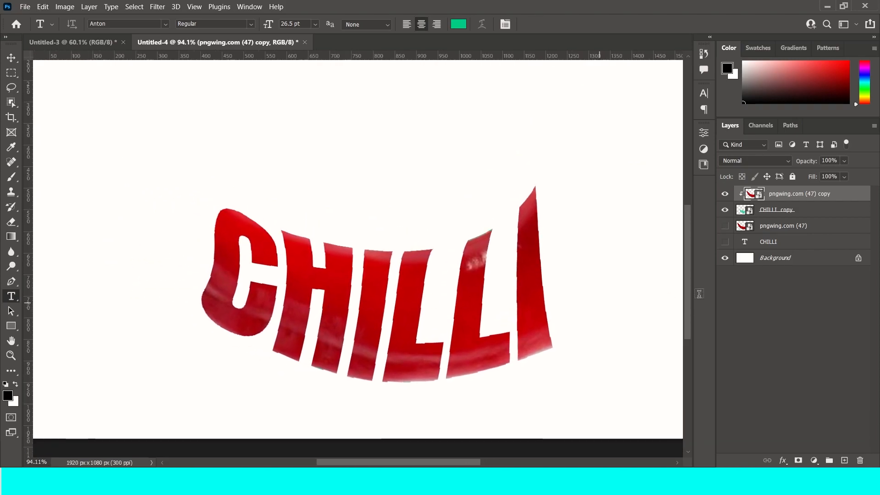
# Show the original chilli layer again and add a layer mask inverted to black
pyautogui.click(725, 226)
pyautogui.click(780, 225)
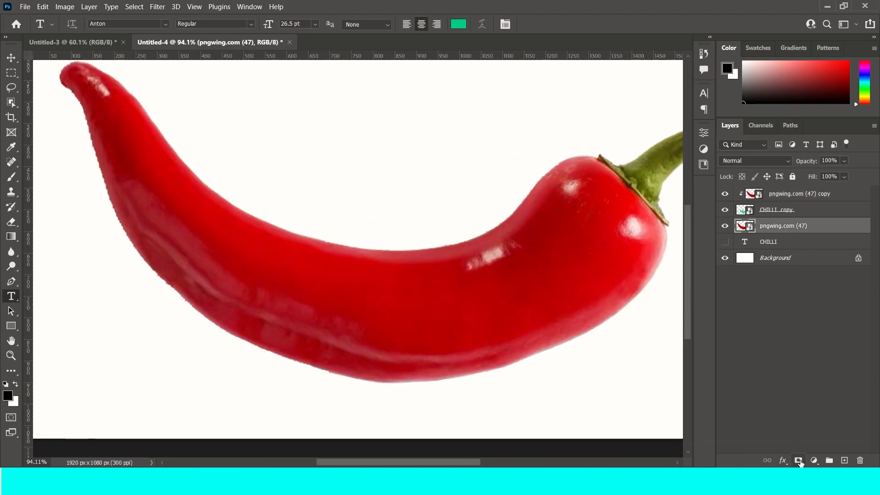
pyautogui.click(799, 461)
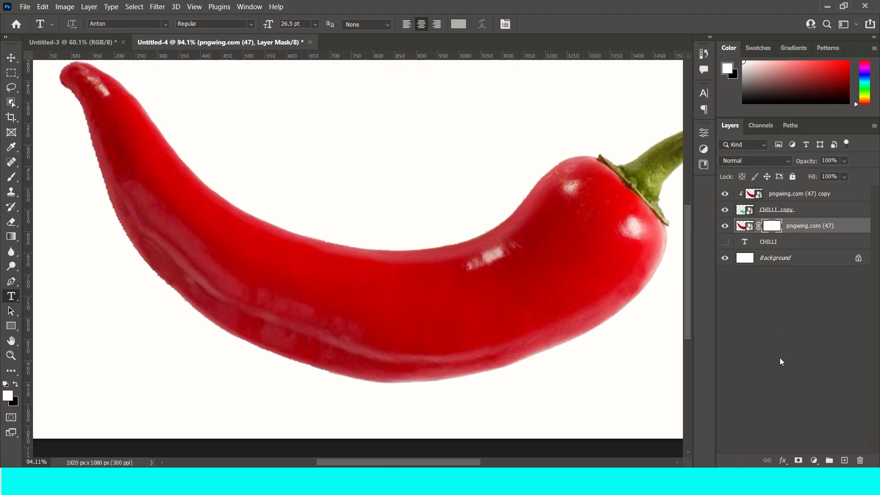
pyautogui.hotkey('ctrl', 'i')
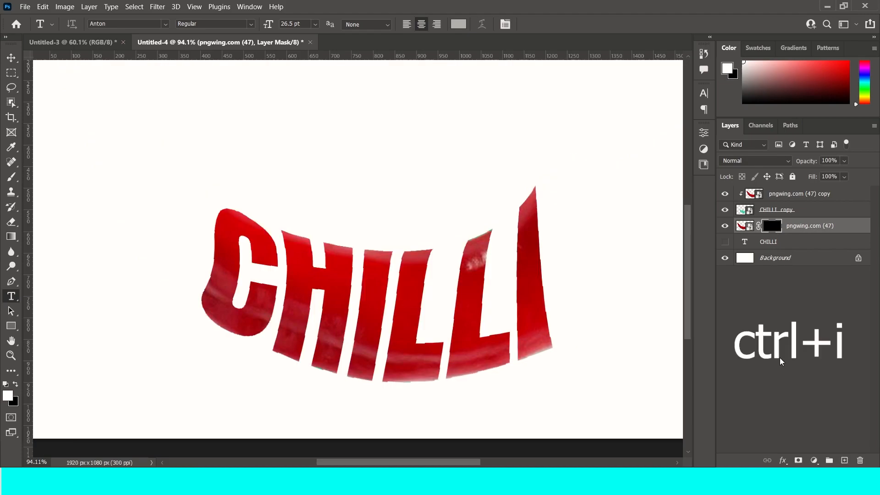
# Paint white on the mask with a 201 px brush to reveal the chilli's tip up to the letter C
pyautogui.press('b')
pyautogui.moveTo(140, 218)
pyautogui.mouseDown()
pyautogui.moveTo(182, 231)
pyautogui.moveTo(139, 215)
pyautogui.moveTo(179, 220)
pyautogui.moveTo(146, 213)
pyautogui.moveTo(169, 206)
pyautogui.moveTo(186, 239)
pyautogui.moveTo(191, 209)
pyautogui.moveTo(169, 287)
pyautogui.mouseUp()
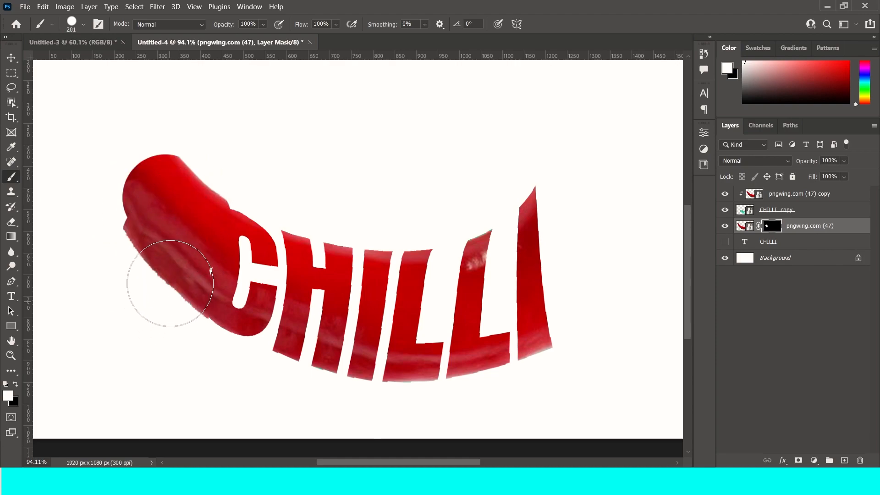
pyautogui.moveTo(176, 238)
pyautogui.mouseDown()
pyautogui.moveTo(111, 127)
pyautogui.moveTo(91, 145)
pyautogui.moveTo(102, 202)
pyautogui.moveTo(58, 82)
pyautogui.moveTo(88, 171)
pyautogui.moveTo(85, 149)
pyautogui.moveTo(145, 248)
pyautogui.mouseUp()
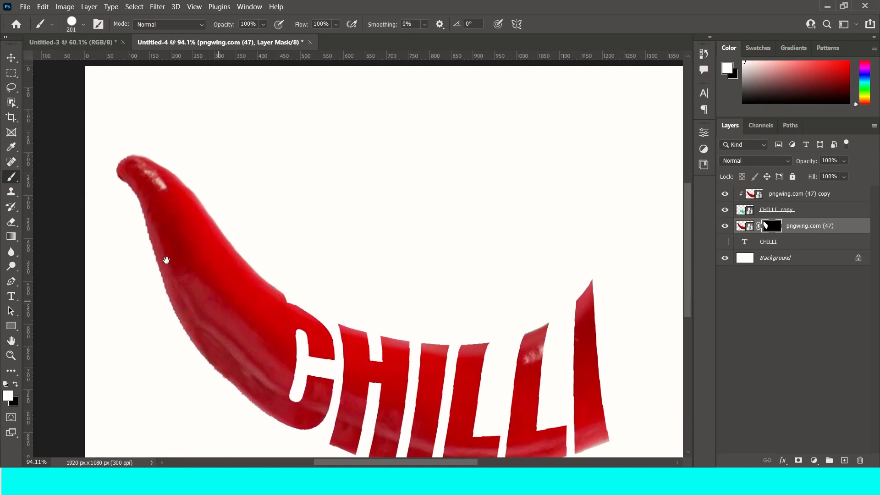
# Paint white on the mask to reveal the chilli's stem and thick end, merging with the last letter I
pyautogui.moveTo(175, 269); pyautogui.dragTo(80, 147)
pyautogui.moveTo(564, 179)
pyautogui.mouseDown()
pyautogui.moveTo(430, 253)
pyautogui.moveTo(371, 260)
pyautogui.mouseUp()
pyautogui.moveTo(351, 166)
pyautogui.mouseDown()
pyautogui.moveTo(288, 238)
pyautogui.moveTo(291, 193)
pyautogui.moveTo(309, 291)
pyautogui.moveTo(305, 359)
pyautogui.moveTo(303, 218)
pyautogui.moveTo(399, 148)
pyautogui.moveTo(376, 238)
pyautogui.moveTo(504, 117)
pyautogui.mouseUp()
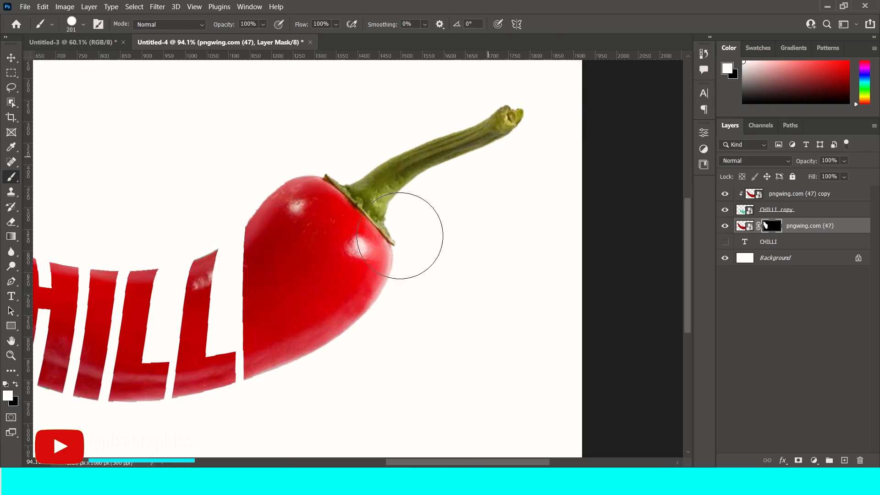
pyautogui.moveTo(317, 228)
pyautogui.mouseDown()
pyautogui.moveTo(517, 171)
pyautogui.moveTo(507, 186)
pyautogui.mouseUp()
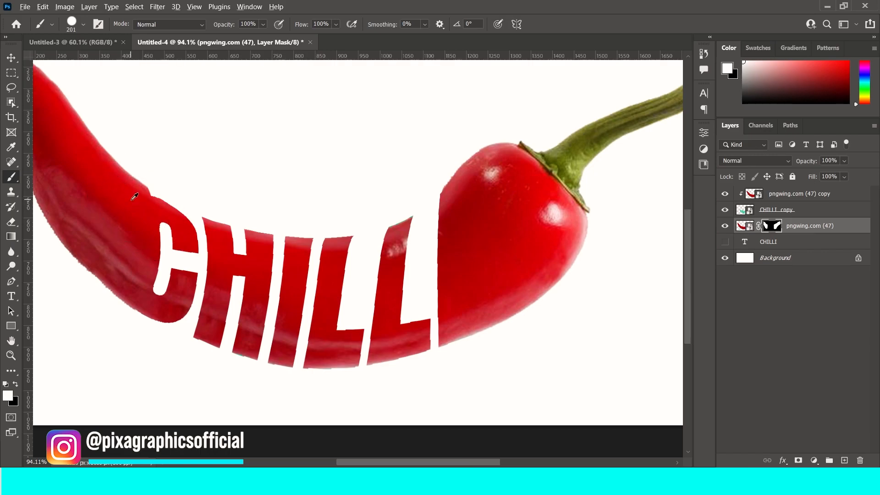
# Reduce the brush to 43 px and paint the mask along the edge where the chilli's tip joins the letter C
pyautogui.scroll(-1, 151, 158)
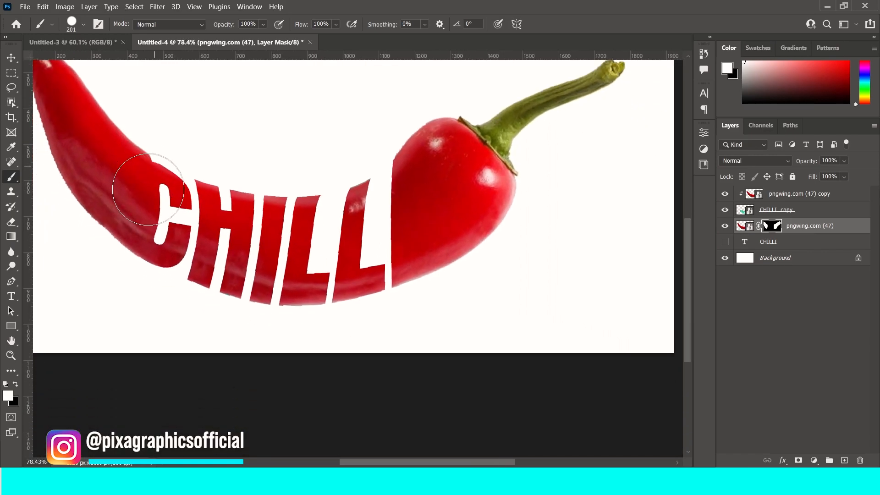
pyautogui.scroll(5, 155, 156)
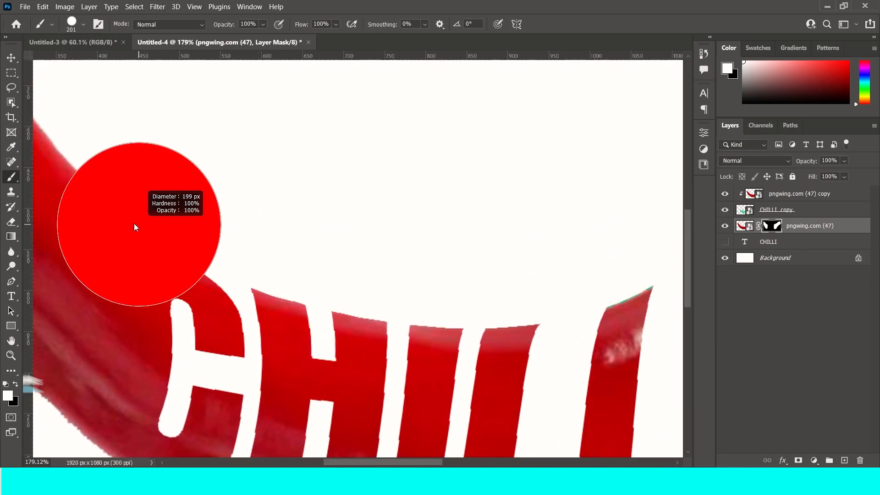
pyautogui.moveTo(52, 216); pyautogui.dragTo(59, 217)
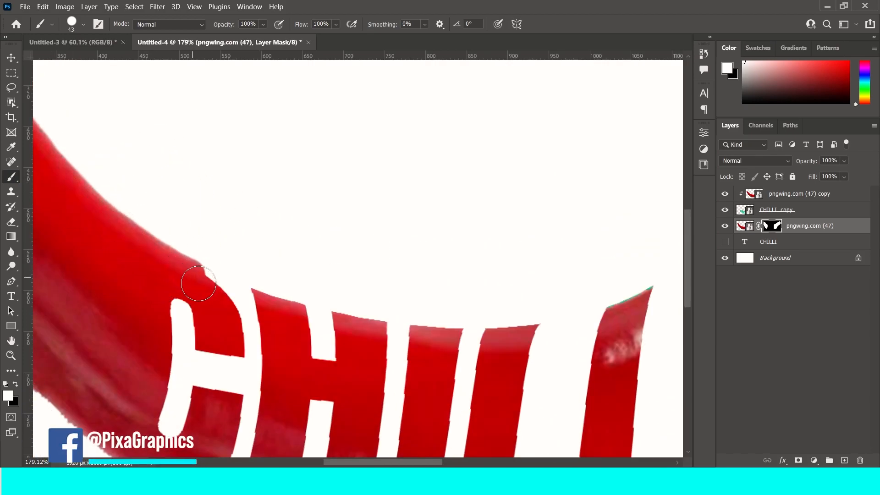
pyautogui.scroll(-4, 99, 340)
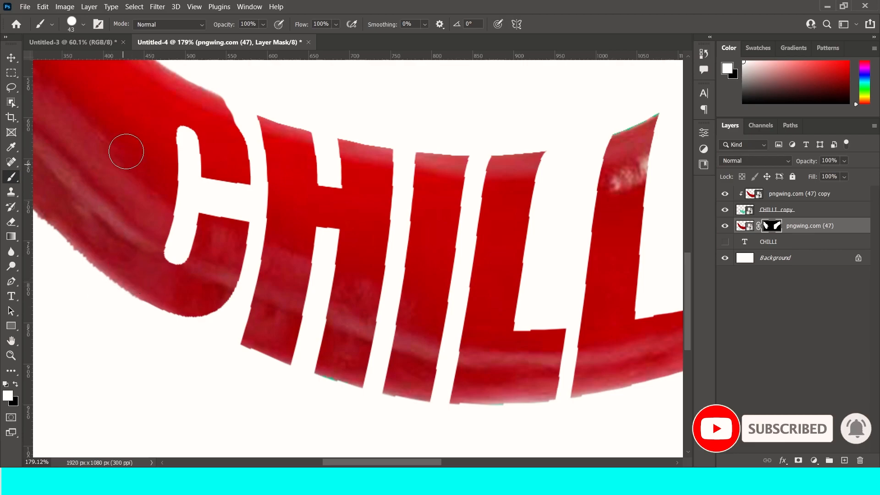
pyautogui.scroll(-5, 134, 192)
pyautogui.scroll(-1, 304, 287)
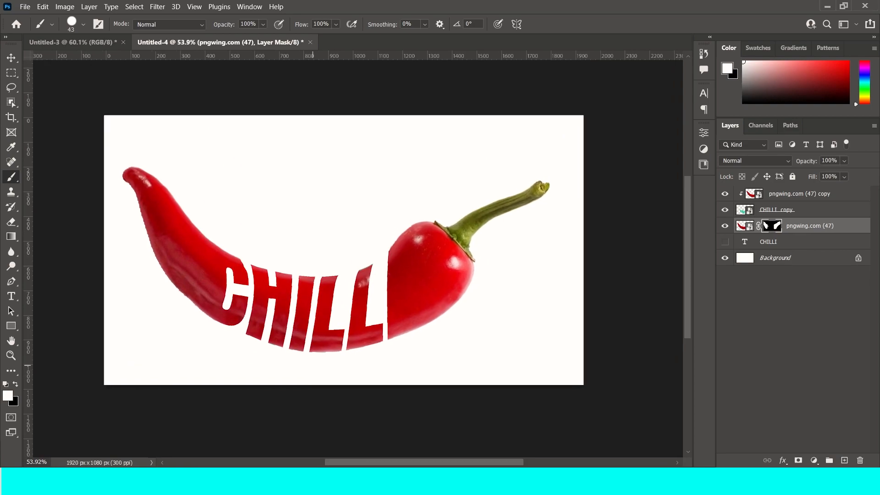